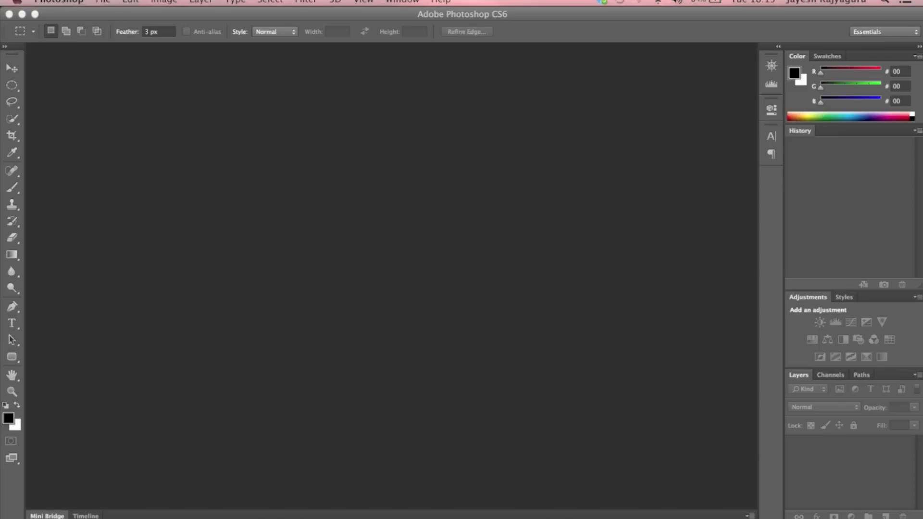
Step: Launch Merge to HDR Pro from the File > Automate menu
click(102, 2)
mouse_move(124, 270)
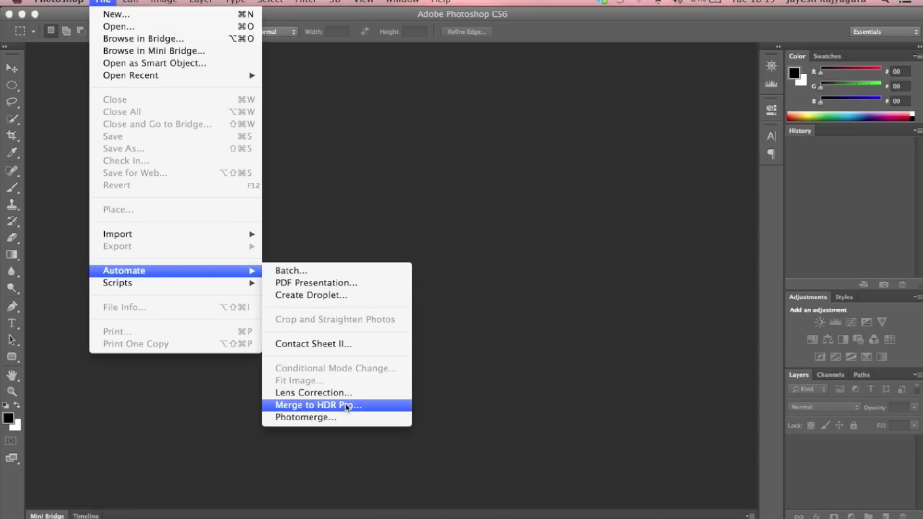
click(347, 405)
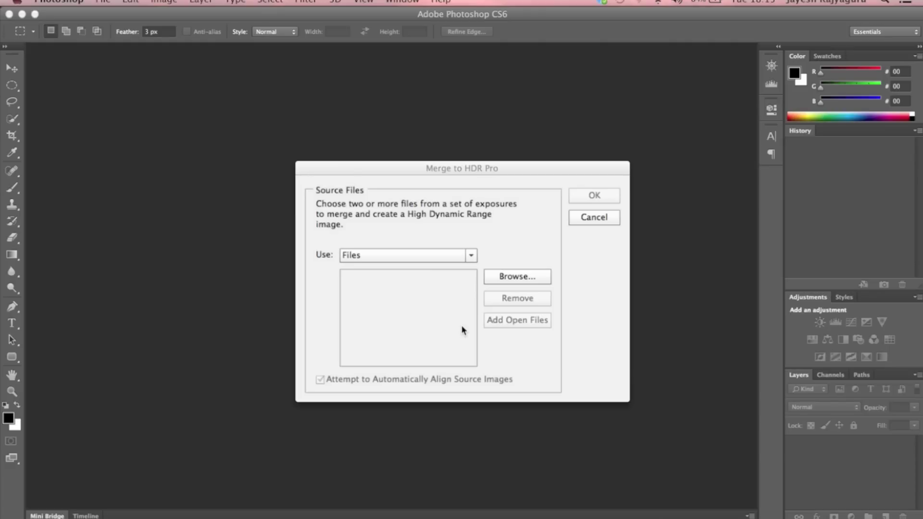
Step: Load IMG_3356, IMG_3357 and IMG_3358 CR2 files from the Desktop as merge sources
click(550, 280)
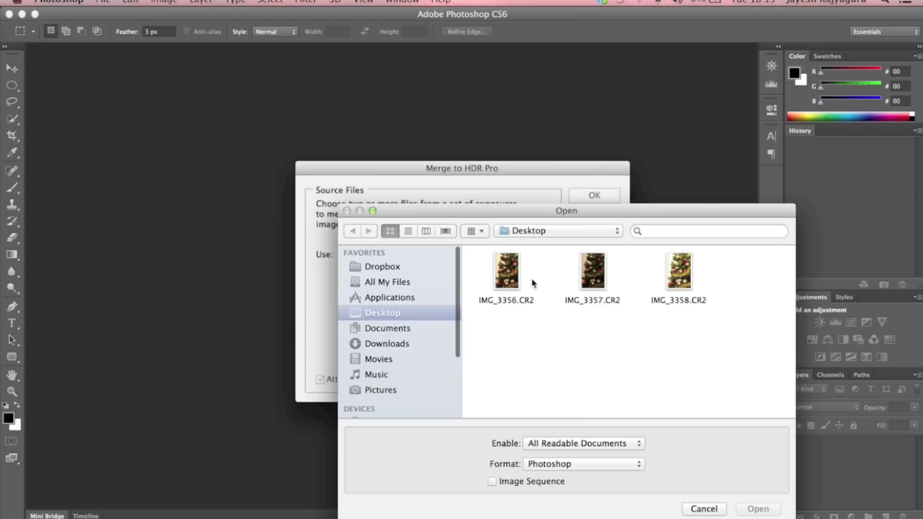
drag(734, 332, 503, 272)
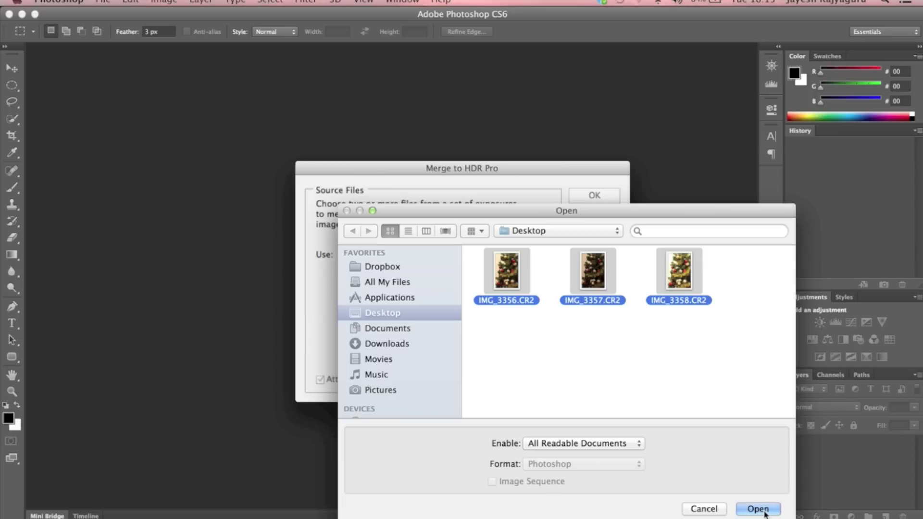
click(758, 509)
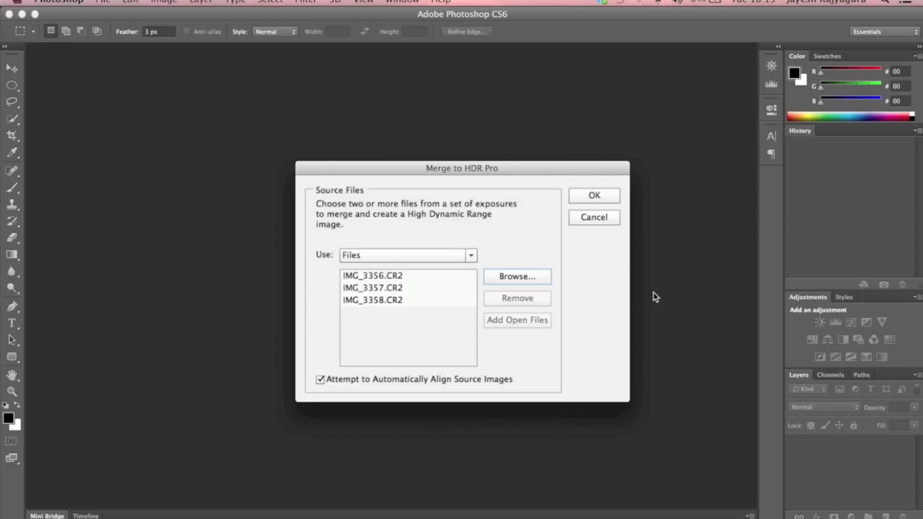
Step: Toggle 'Attempt to Automatically Align Source Images' off and on, then run the merge
click(389, 336)
click(321, 379)
click(605, 195)
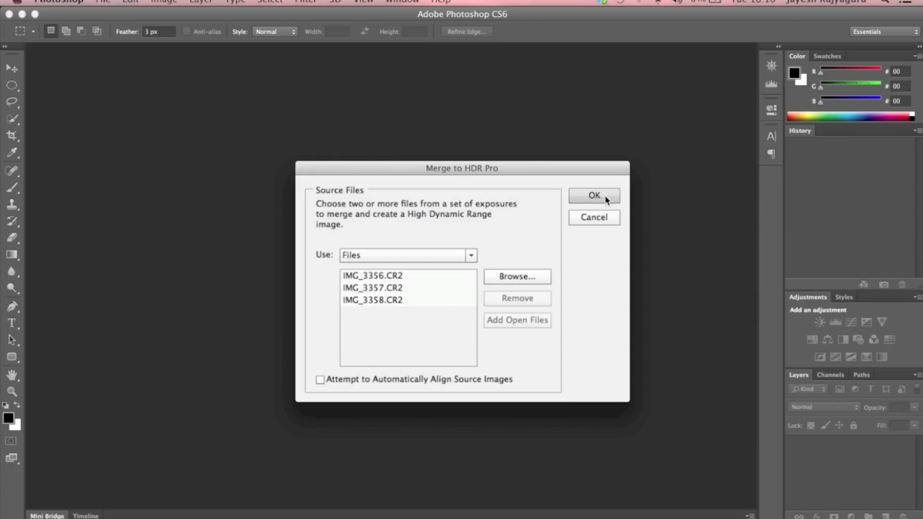
click(352, 380)
click(611, 197)
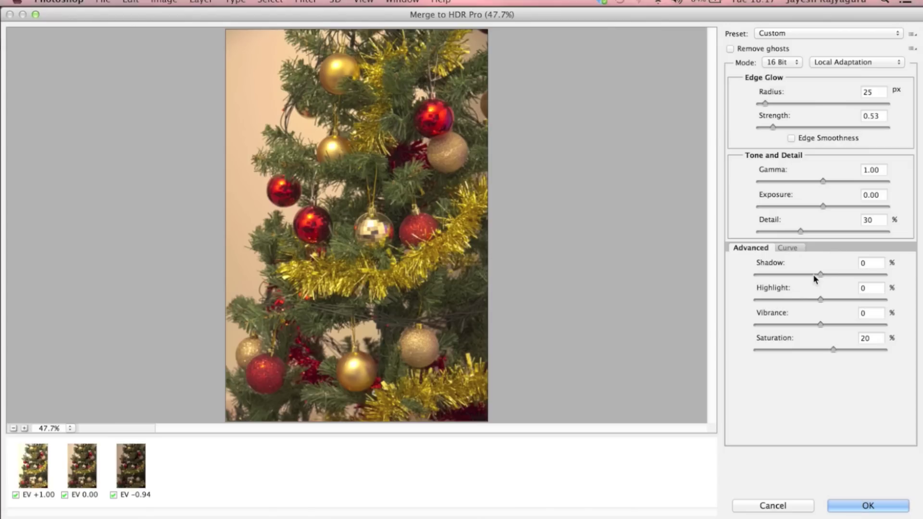
Step: Choose Scott5 from the HDR toning Preset list
click(832, 33)
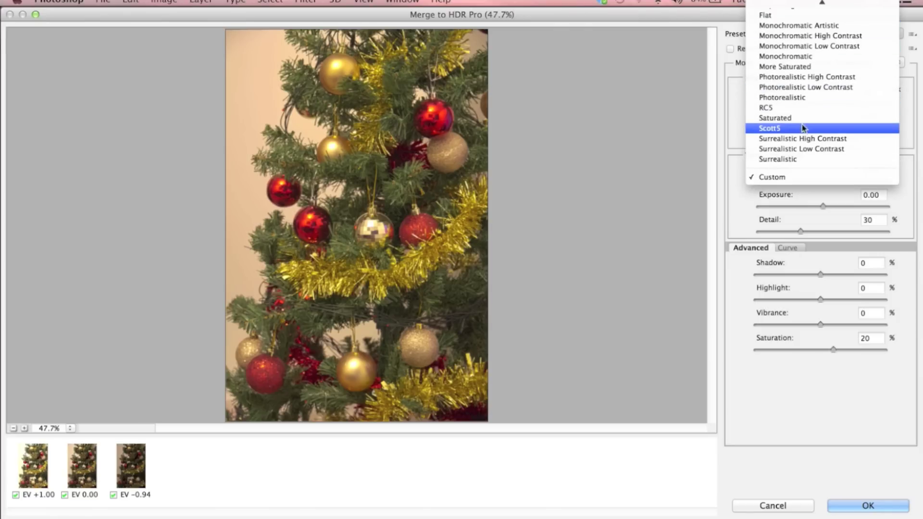
click(802, 132)
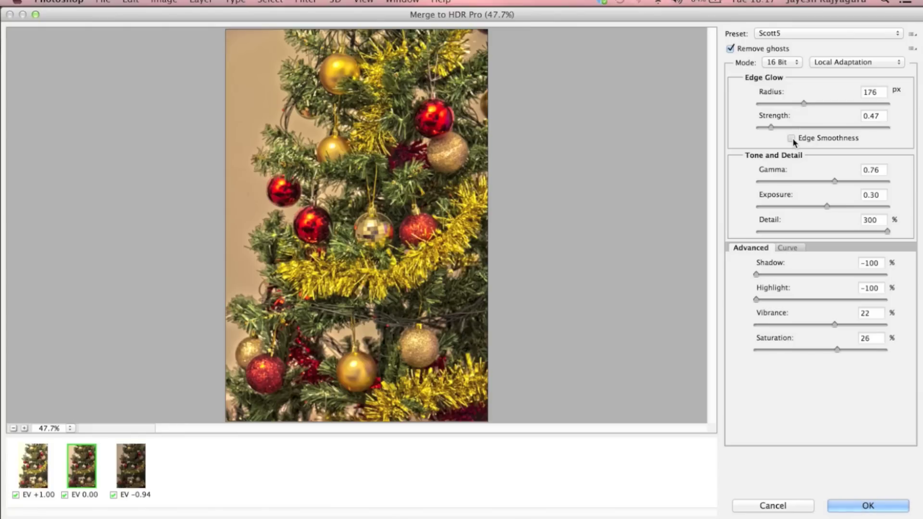
Step: Enable Edge Smoothness, set Shadow 12 and Highlight -23, and accept the toning
click(792, 138)
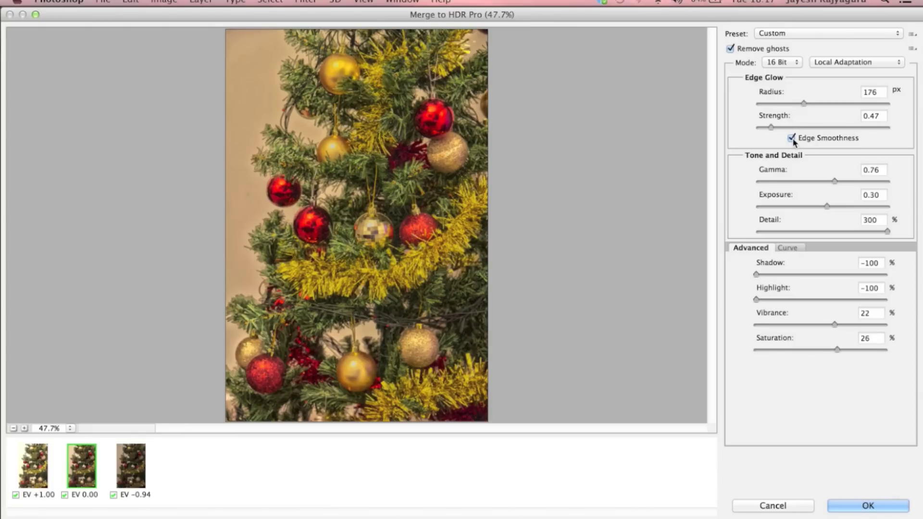
drag(756, 274, 829, 276)
drag(757, 300, 806, 307)
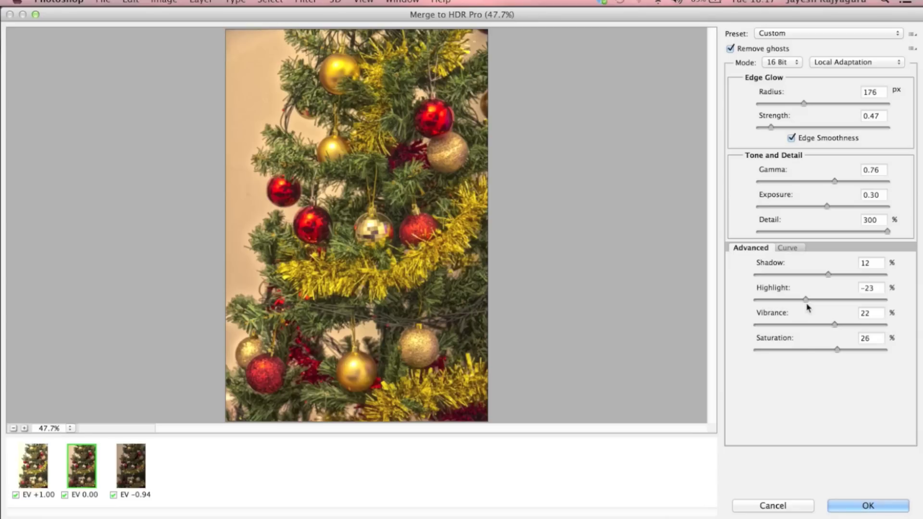
click(886, 506)
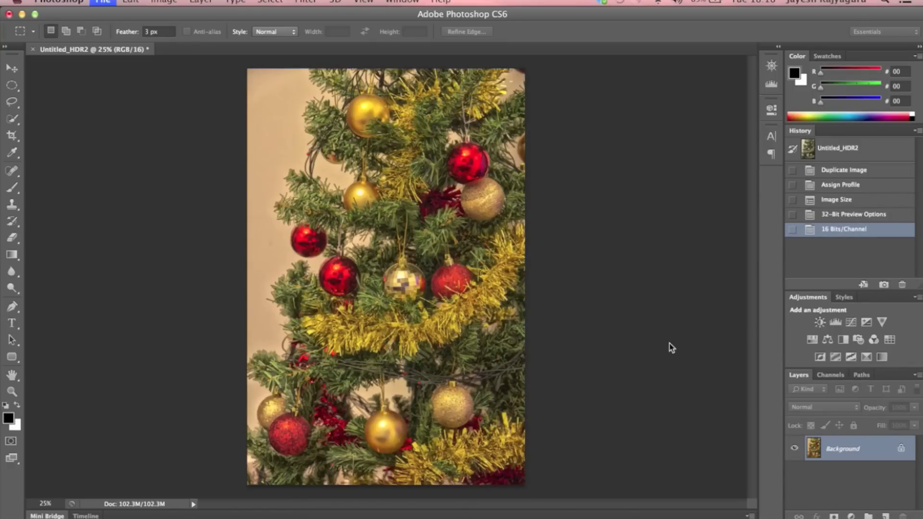
Step: Open IMG_3356.CR2 from the Desktop into Camera Raw
key(ctrl+o)
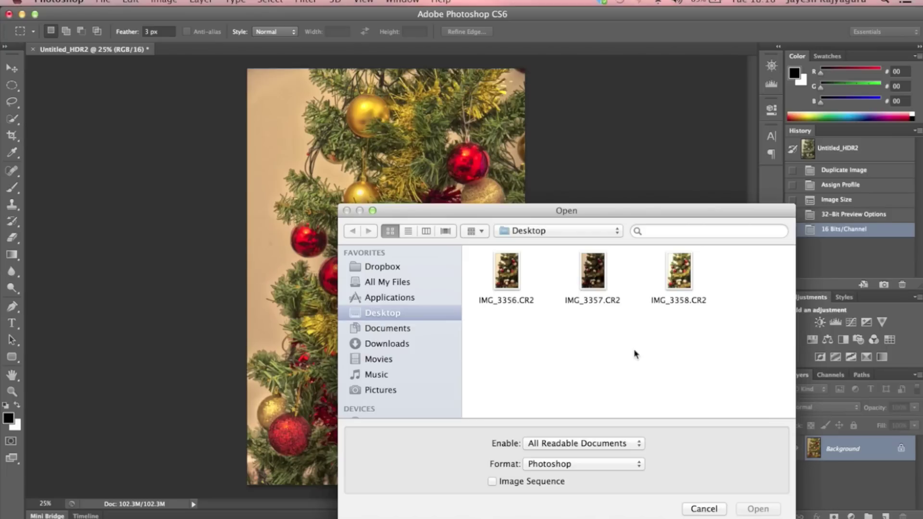
click(500, 274)
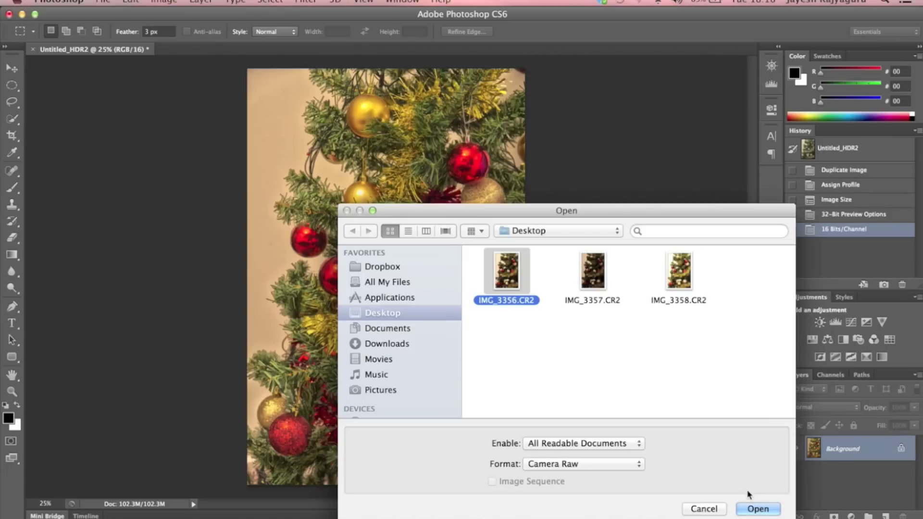
click(752, 510)
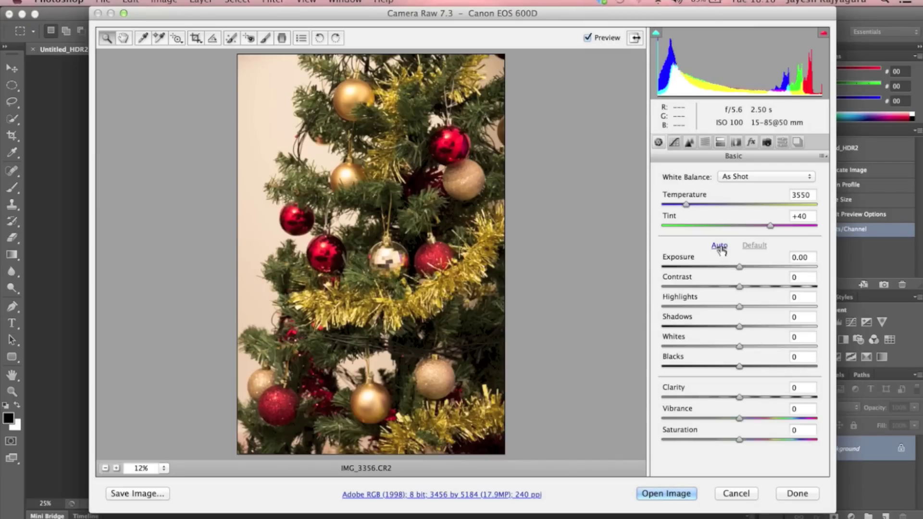
Step: Apply Camera Raw Auto tone adjustments and open IMG_3356 in Photoshop
click(719, 245)
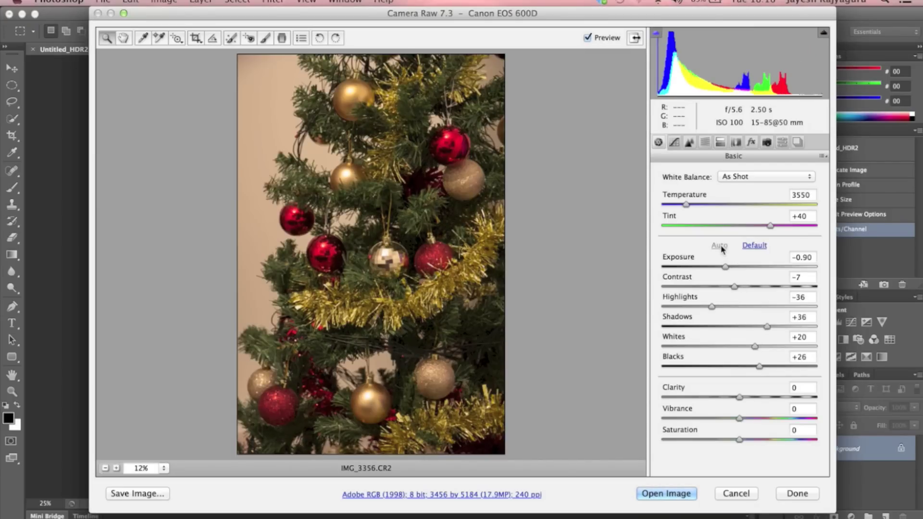
click(684, 498)
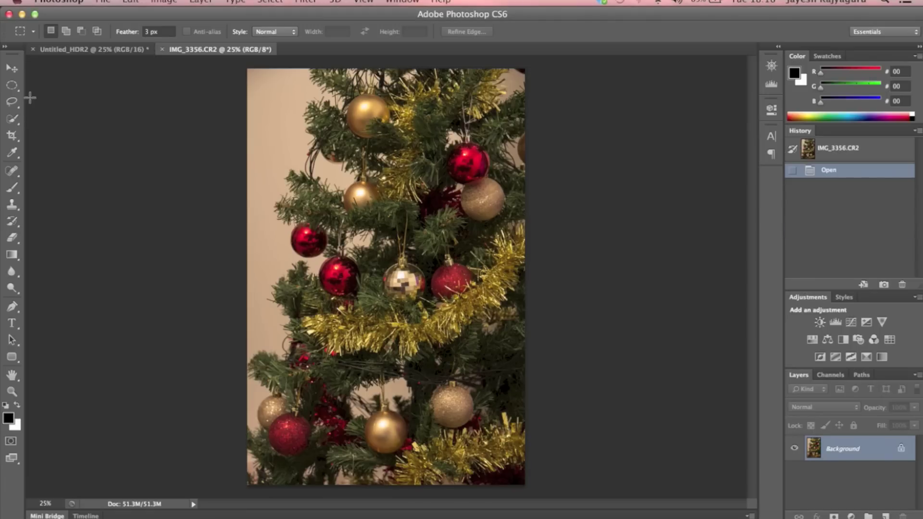
Step: Drag the fully selected IMG_3356 image onto Untitled_HDR2 as Layer 1
click(13, 73)
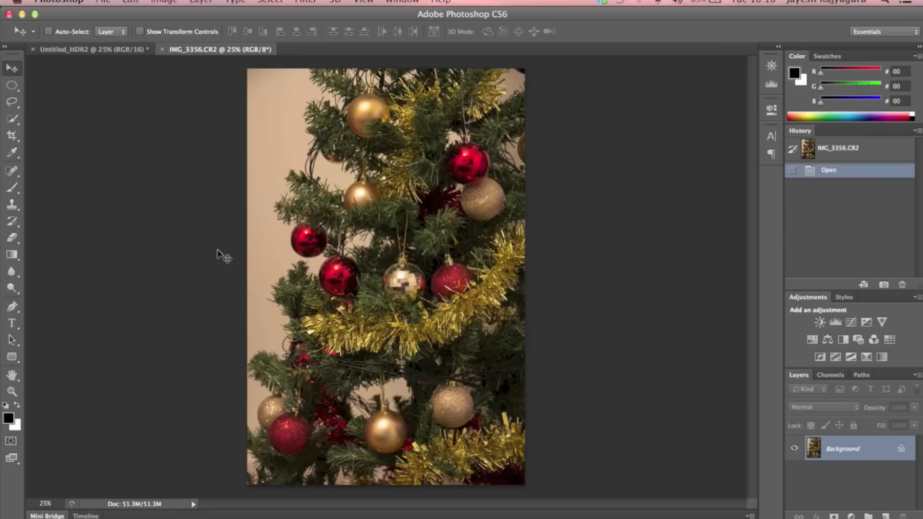
key(ctrl+a)
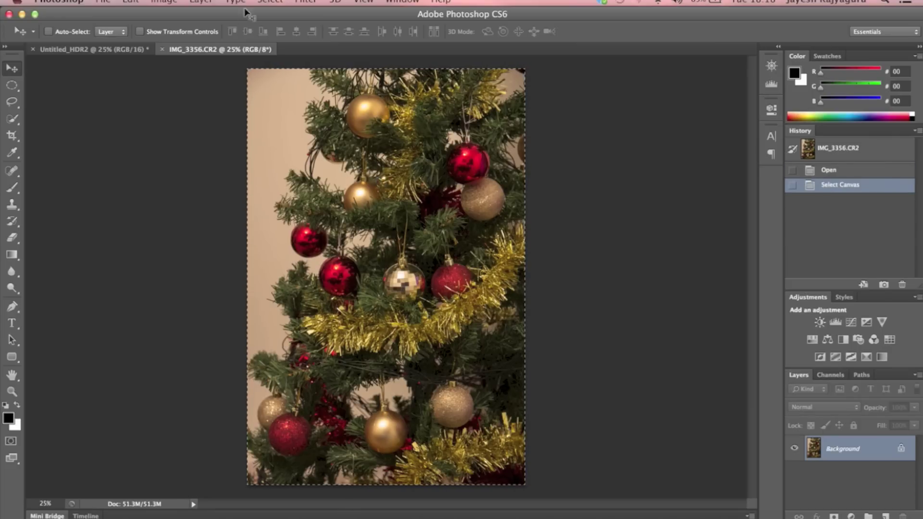
drag(225, 49, 423, 189)
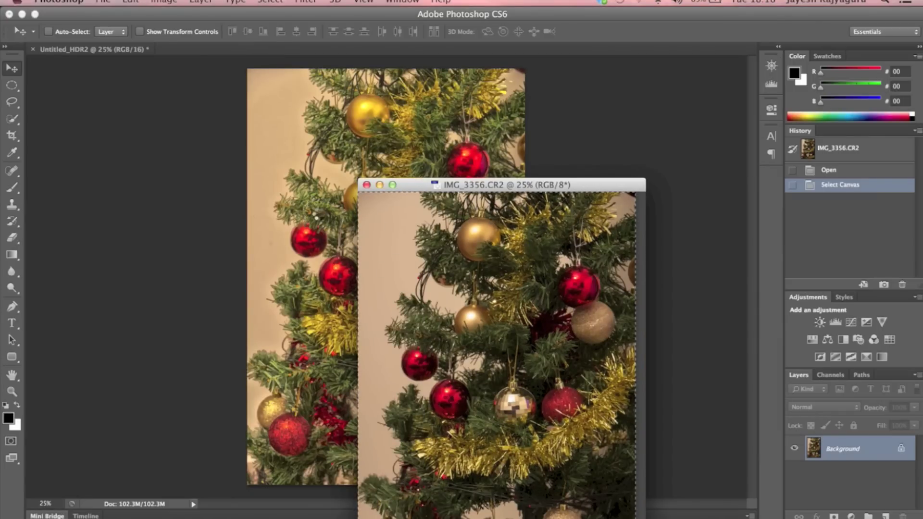
click(319, 216)
drag(320, 217, 319, 217)
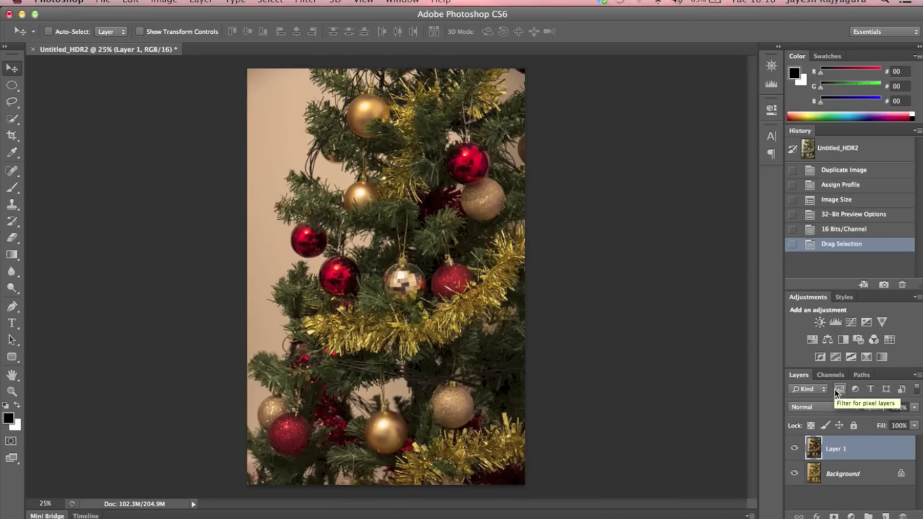
Step: Set Layer 1 opacity to 59% and toggle its visibility to compare with the HDR
click(915, 408)
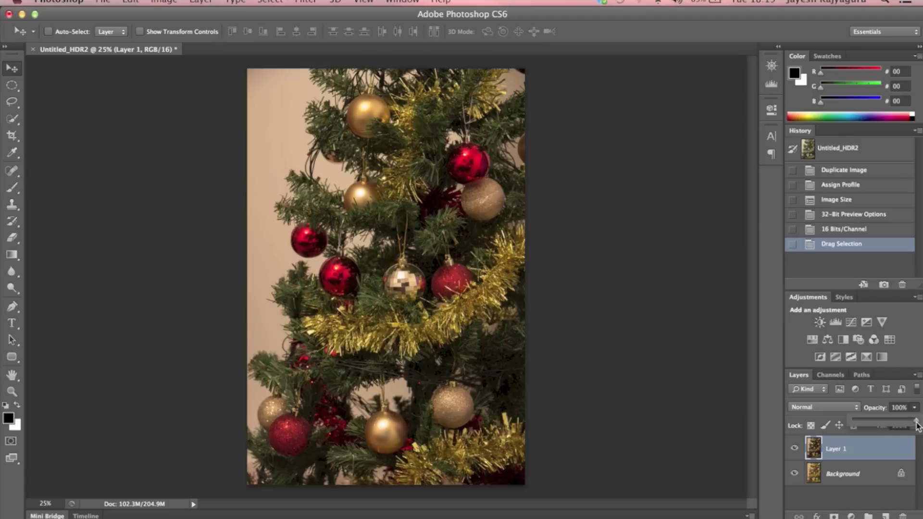
drag(916, 425, 849, 424)
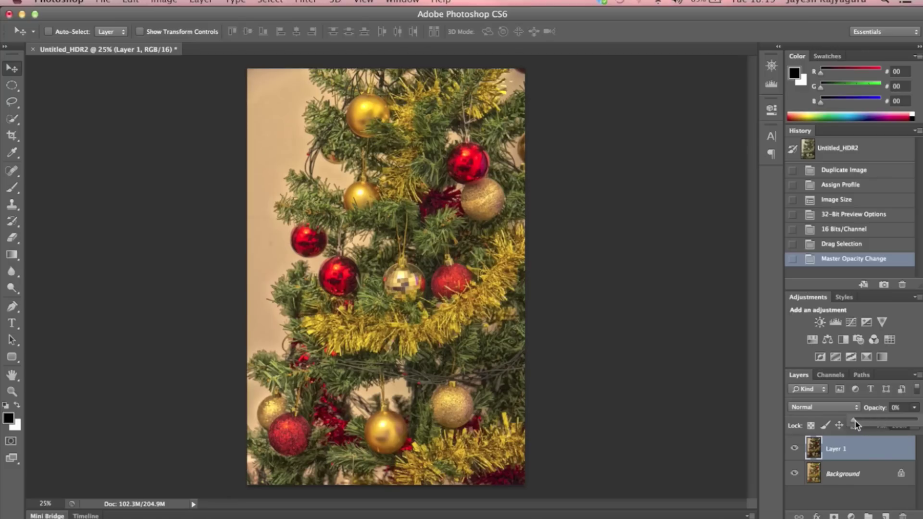
mouse_move(849, 424)
mouse_down()
mouse_move(921, 426)
mouse_move(895, 427)
mouse_up()
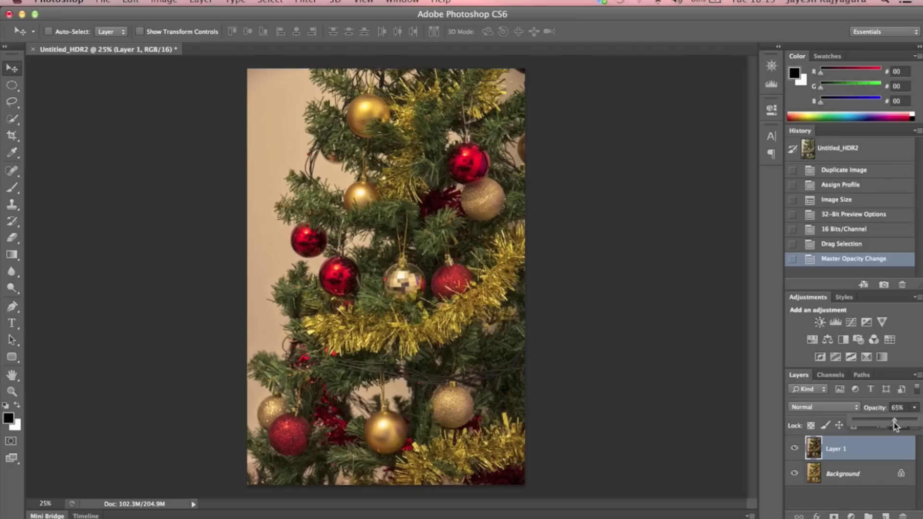
drag(895, 426, 891, 426)
click(794, 449)
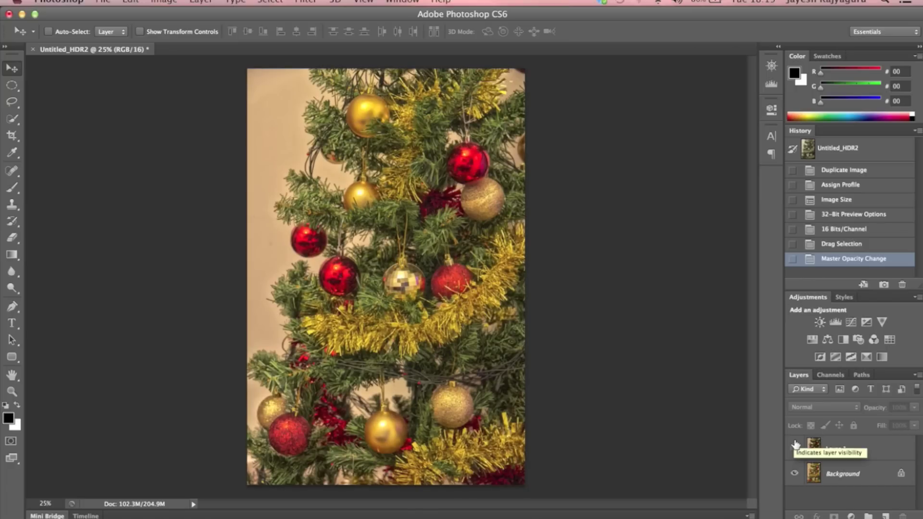
click(796, 444)
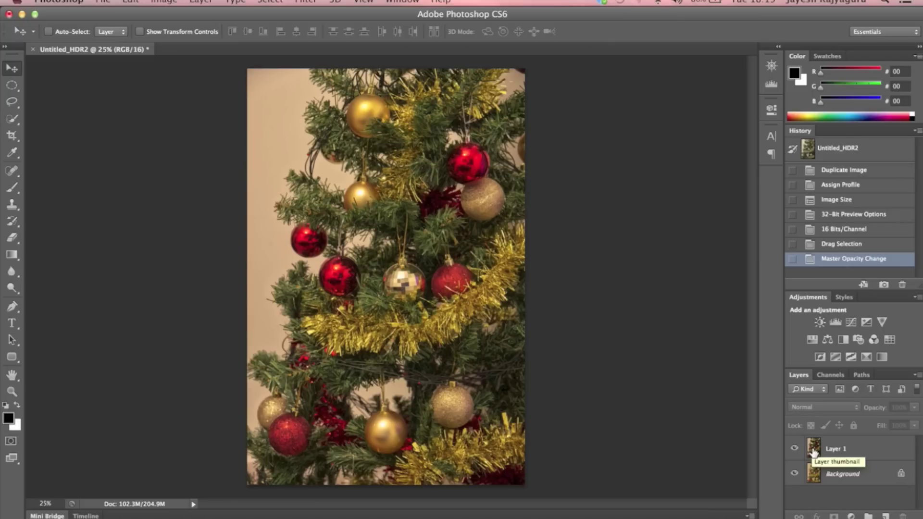
click(880, 457)
click(849, 411)
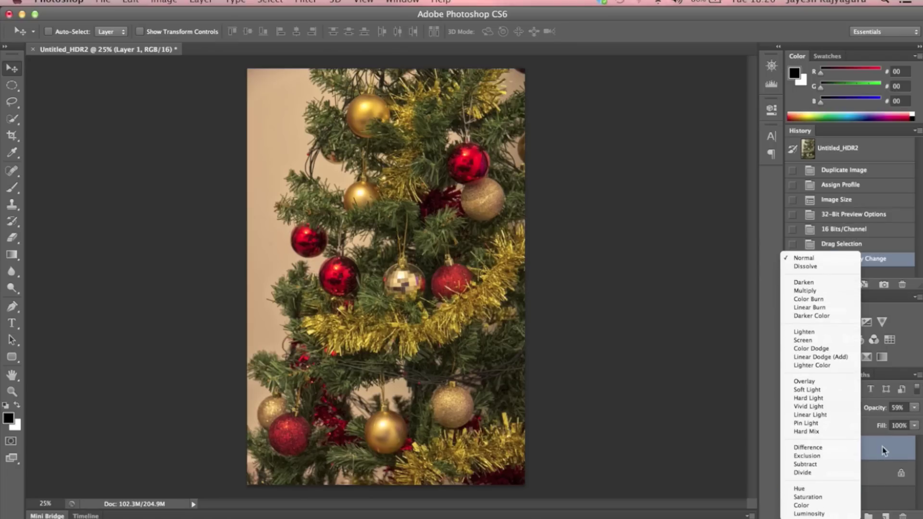
click(896, 497)
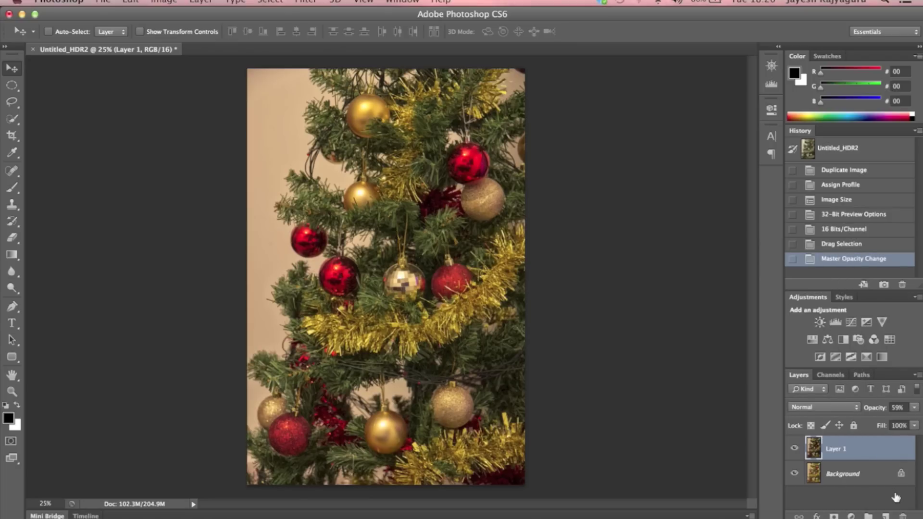